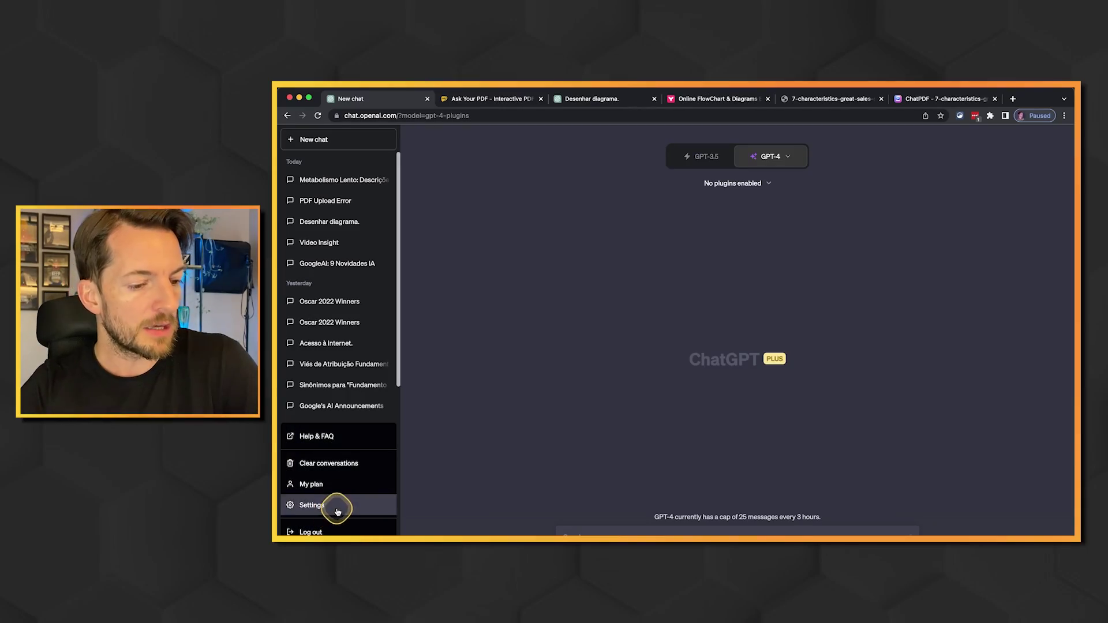
# - Check the Web browsing and Plugins toggles among the beta features in the settings, leaving them as they are
pyautogui.click(337, 505)
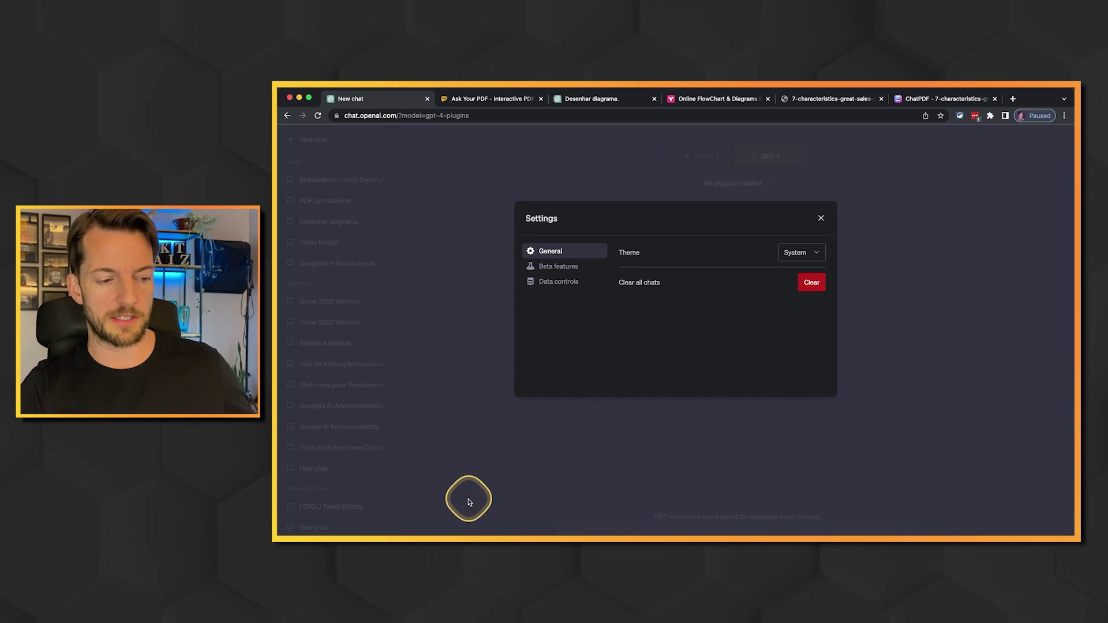
pyautogui.click(548, 270)
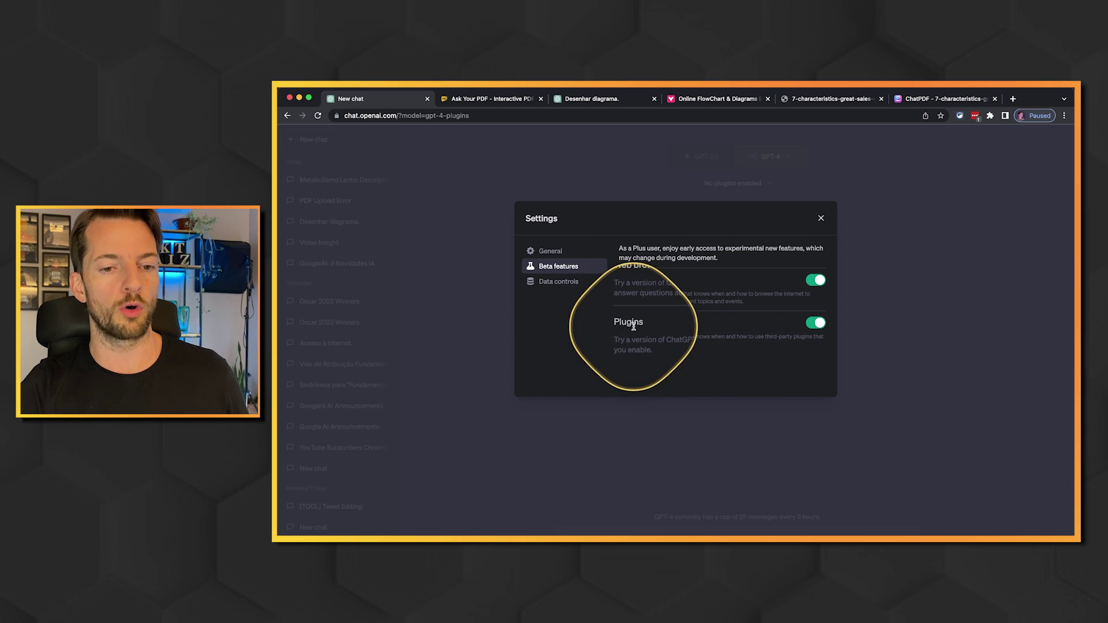
pyautogui.click(821, 219)
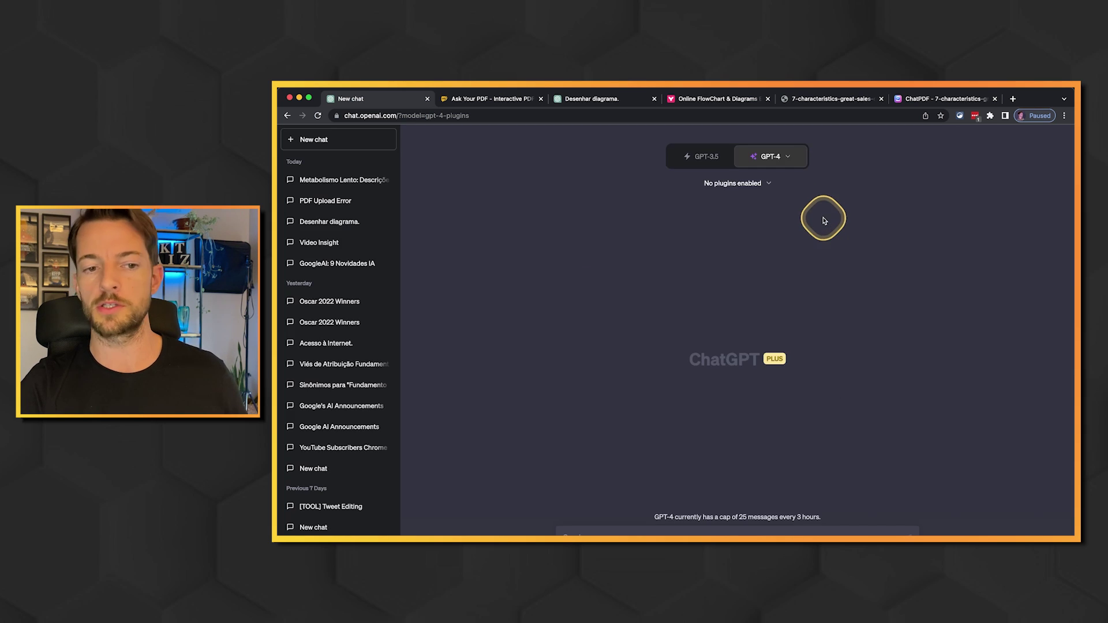
# - Switch the new chat to GPT-3.5 and back to GPT-4, selecting the Browsing beta mode
pyautogui.click(705, 157)
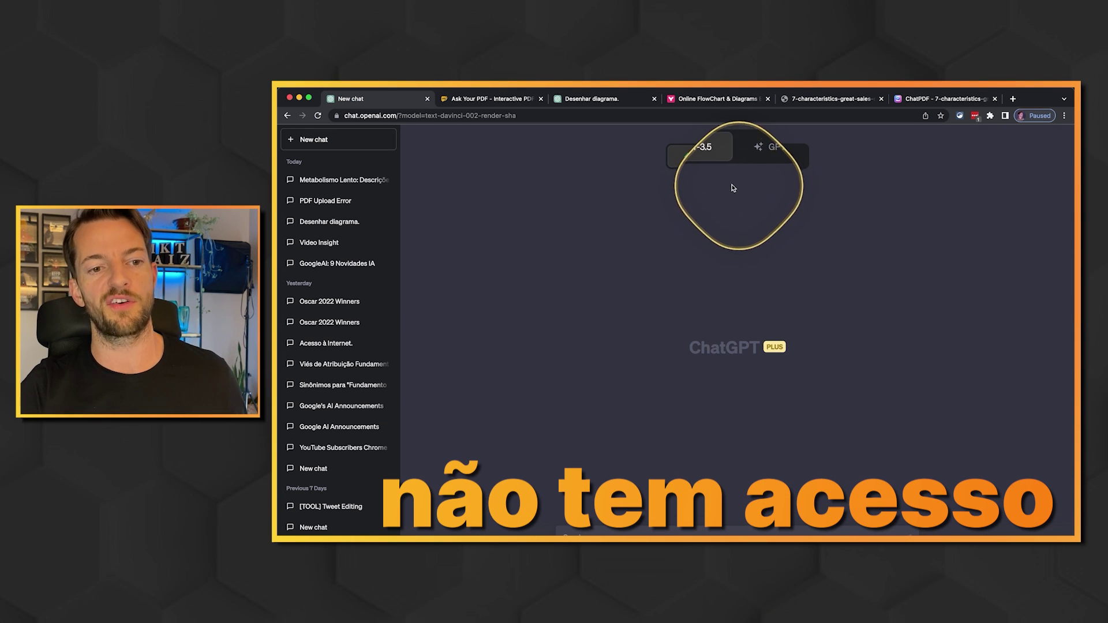
pyautogui.click(784, 167)
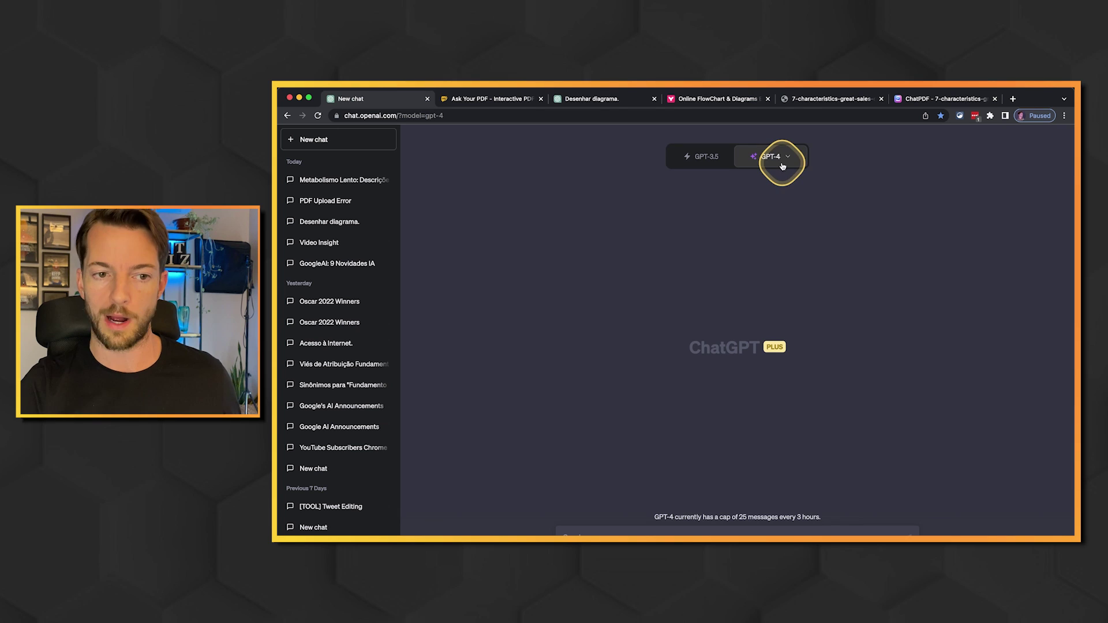
pyautogui.moveTo(786, 161)
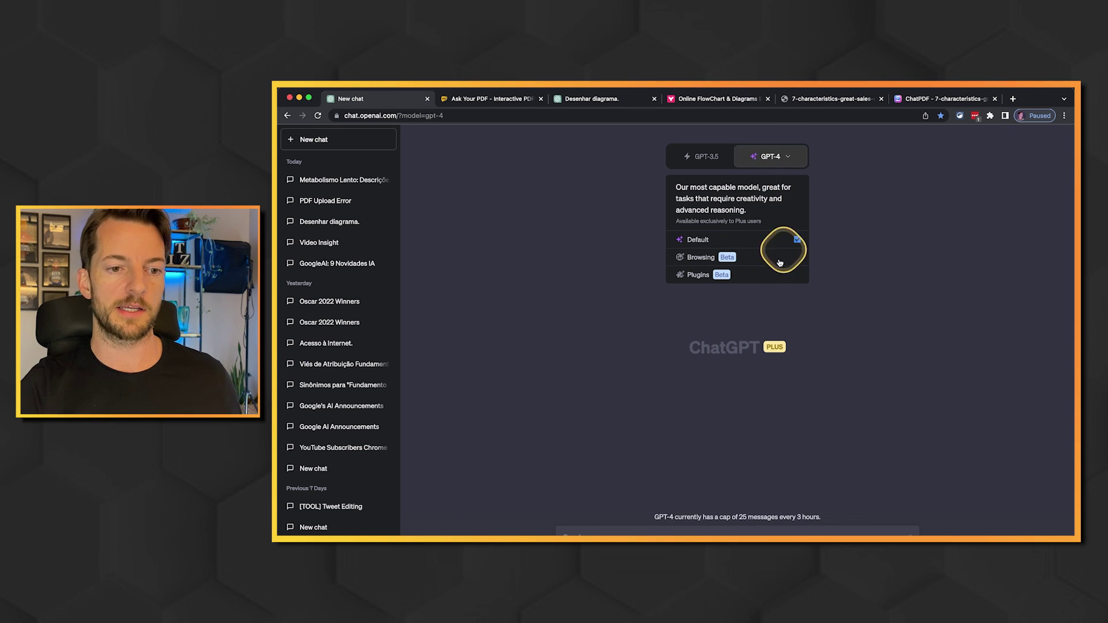
pyautogui.click(750, 259)
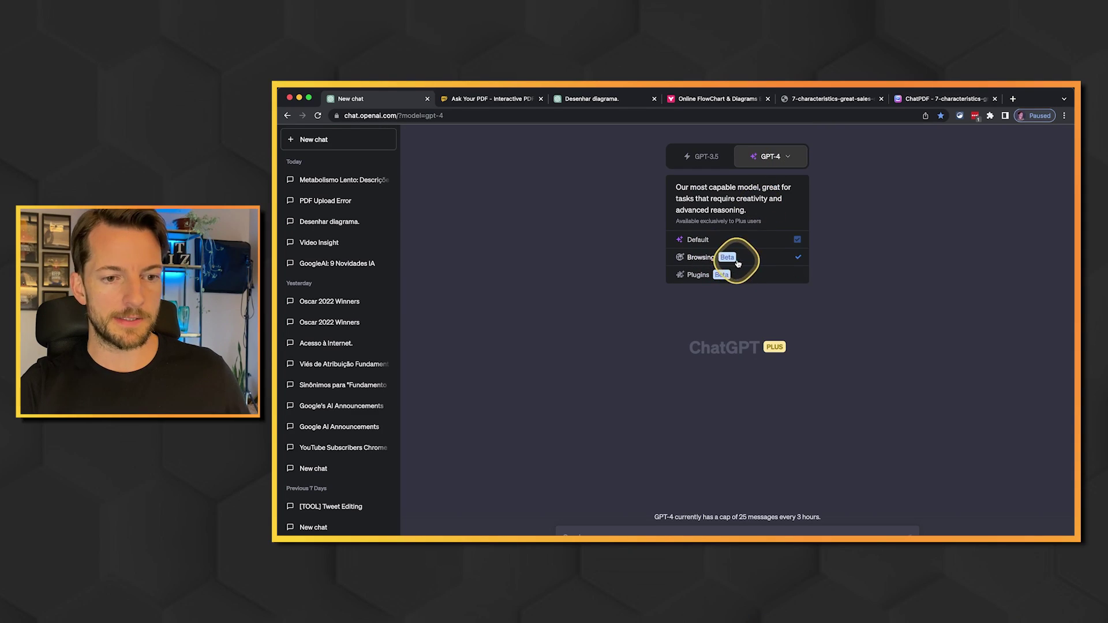
pyautogui.click(738, 258)
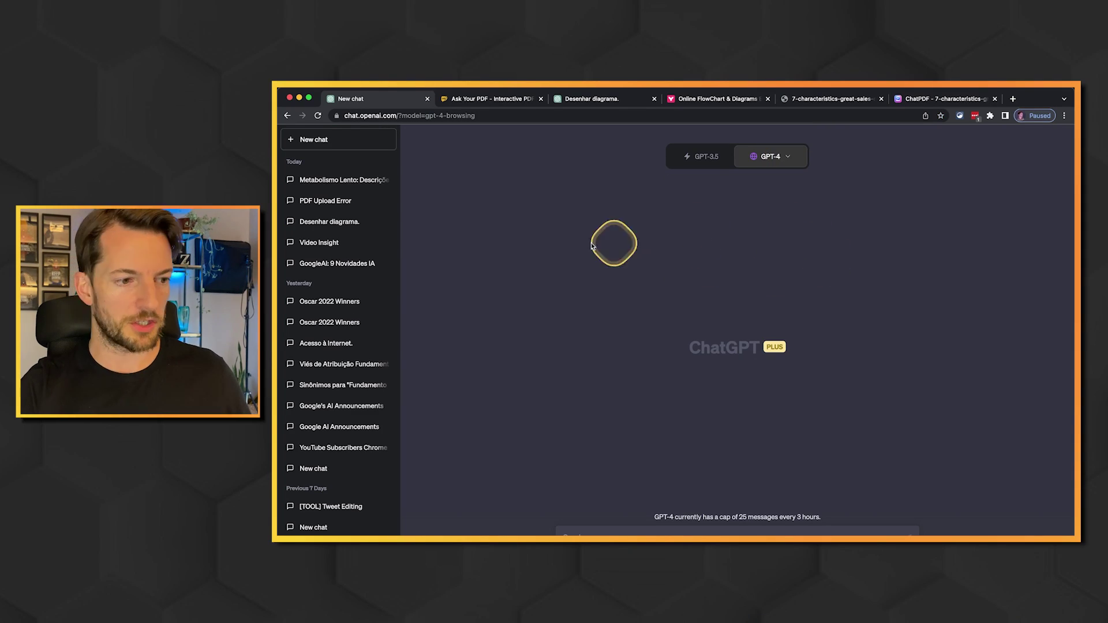
# - Open the second "Oscar 2022 Winners" conversation and expand the browsing details of its answer
pyautogui.click(330, 312)
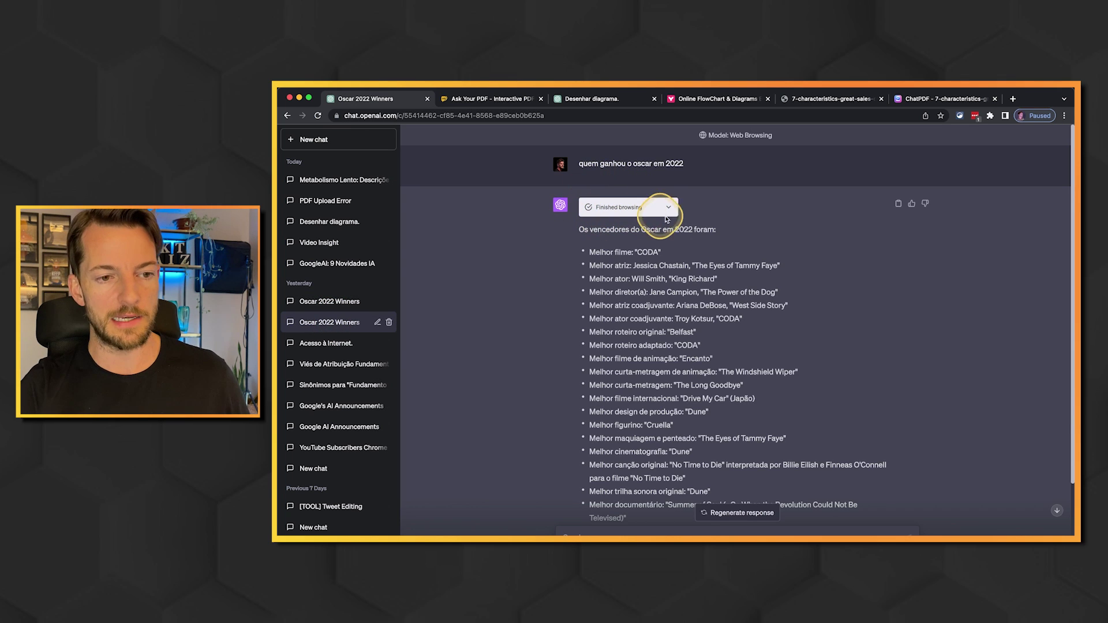
pyautogui.click(668, 209)
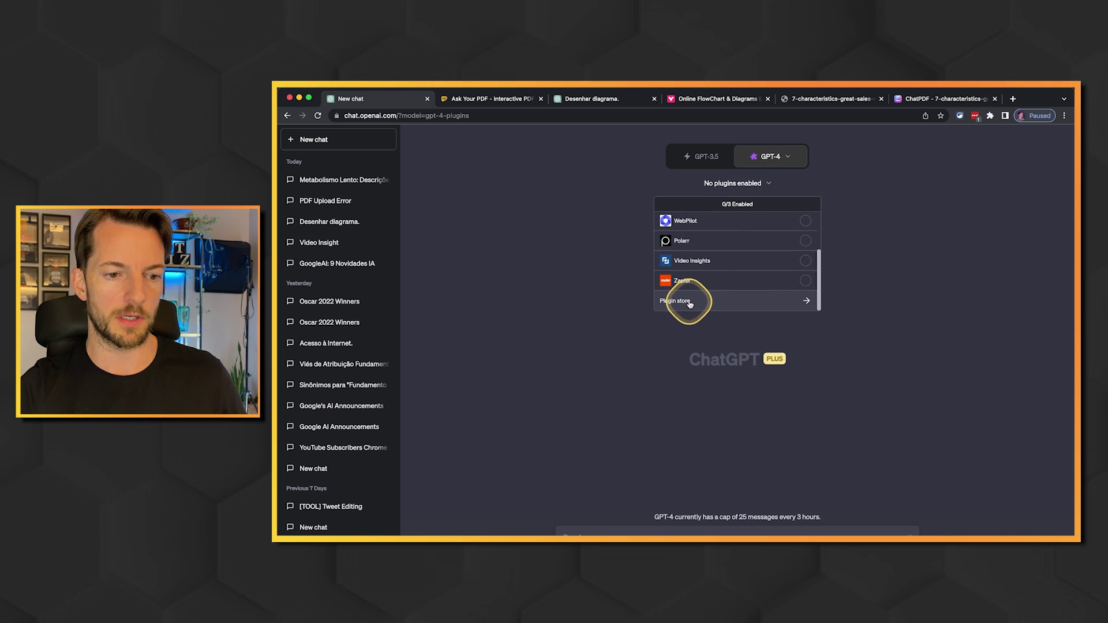
# - Look through the plugin store and the list of installed plugins, including WebPilot, without enabling any
pyautogui.click(690, 304)
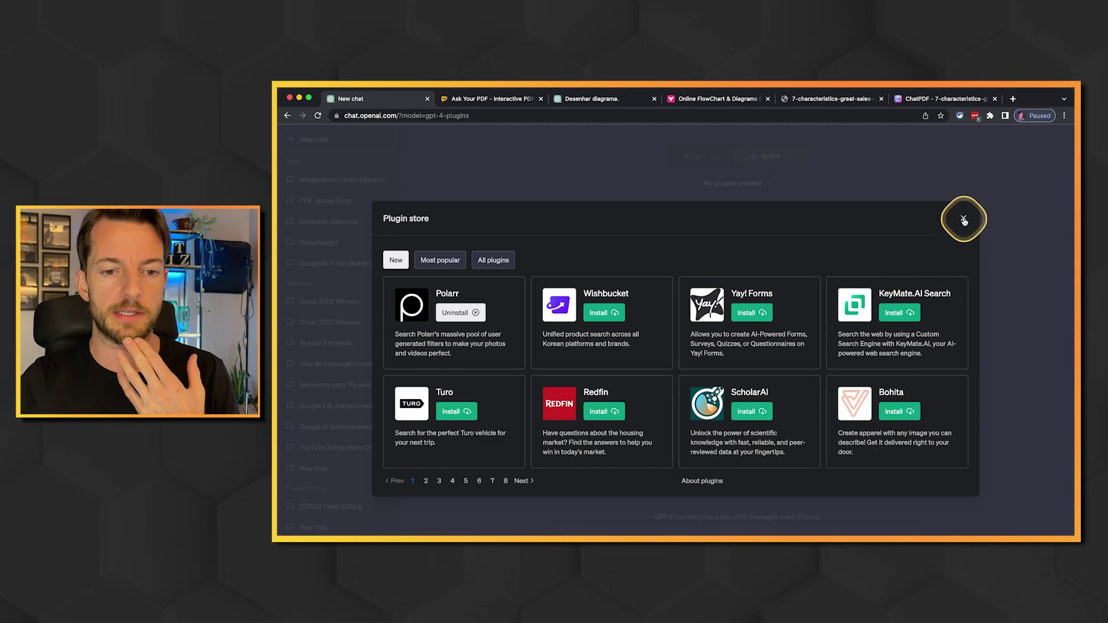
pyautogui.click(963, 220)
pyautogui.click(761, 181)
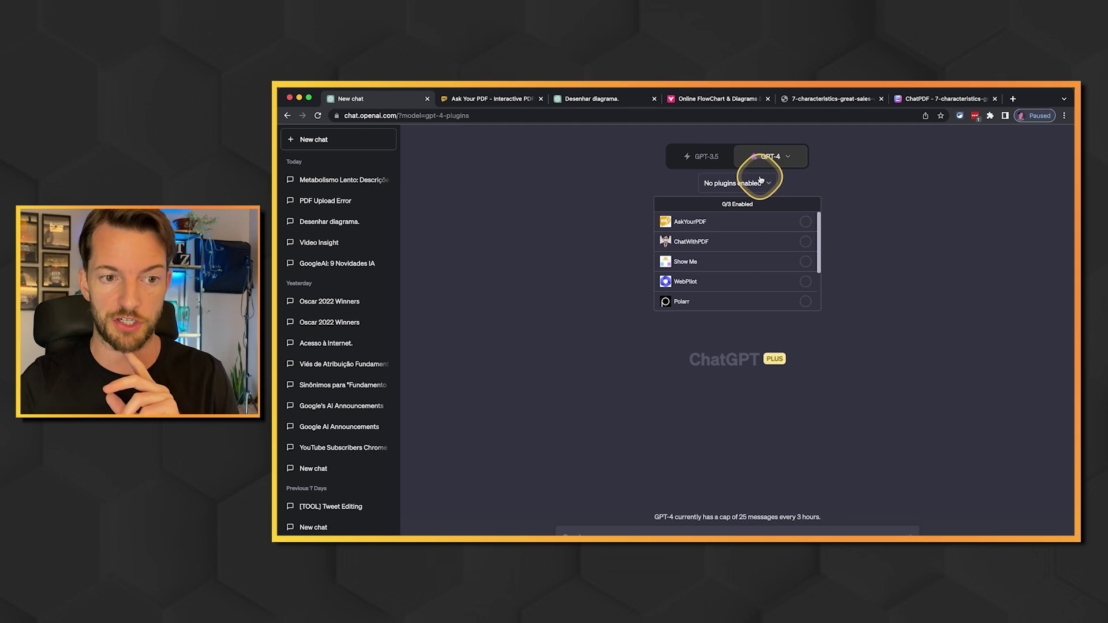
pyautogui.scroll(-2, 748, 247)
pyautogui.scroll(2, 748, 247)
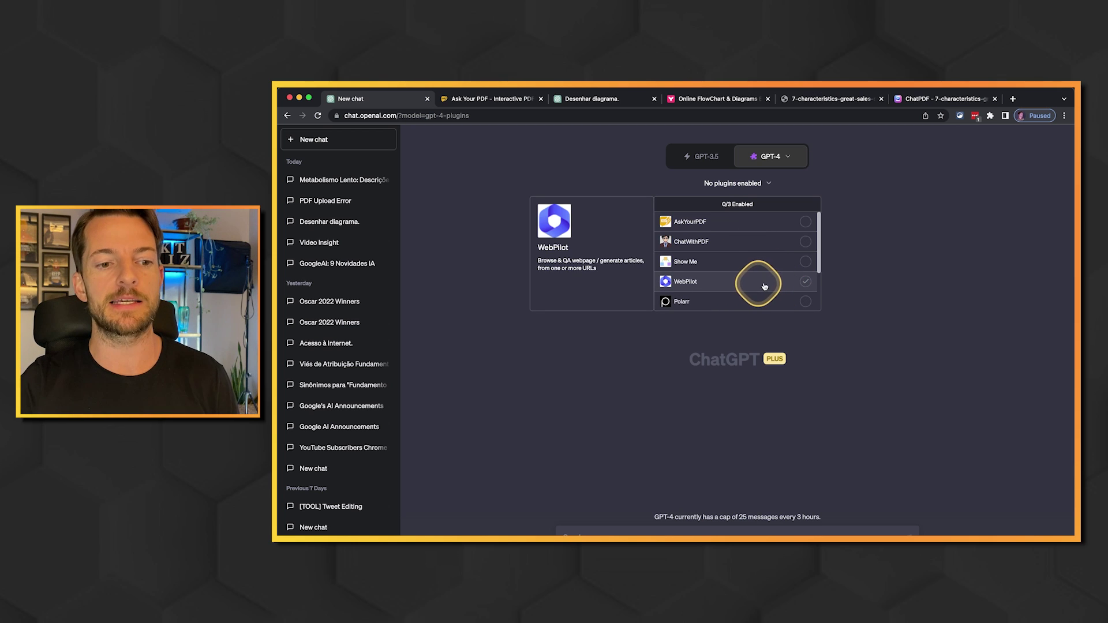
pyautogui.click(878, 265)
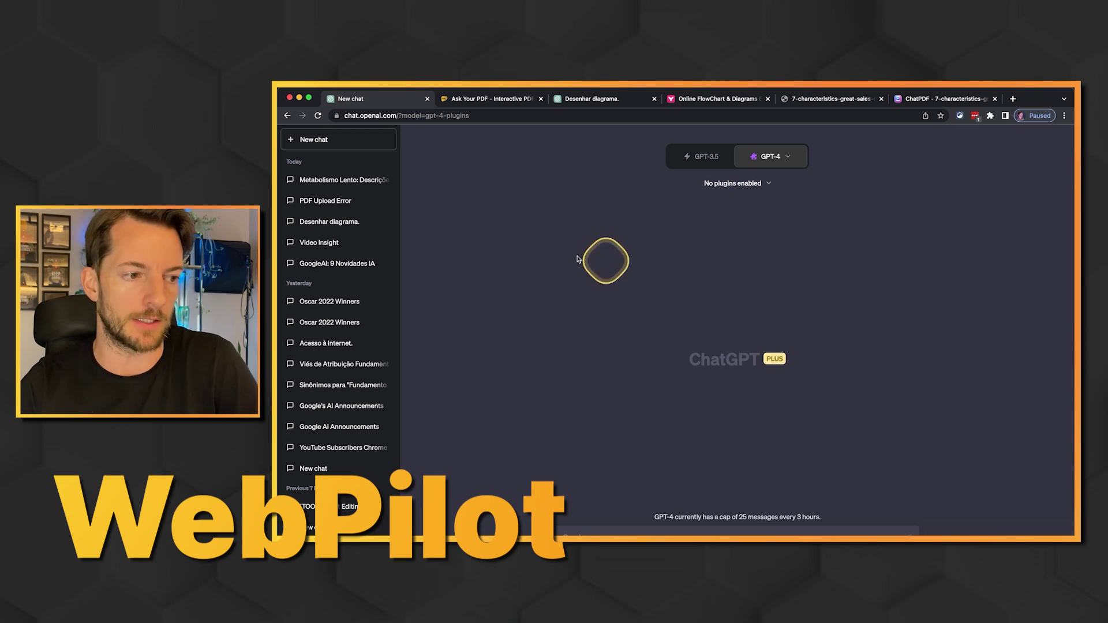
# - Open the "Metabolismo Lento" conversation and check which plugins it has enabled
pyautogui.click(344, 184)
pyautogui.click(724, 285)
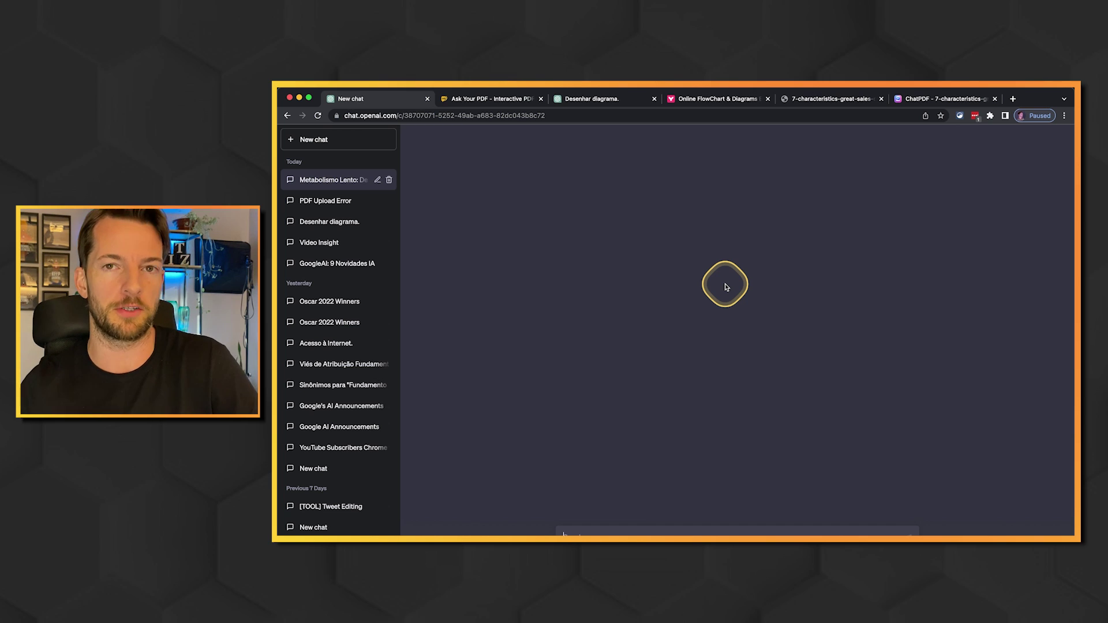
pyautogui.click(336, 181)
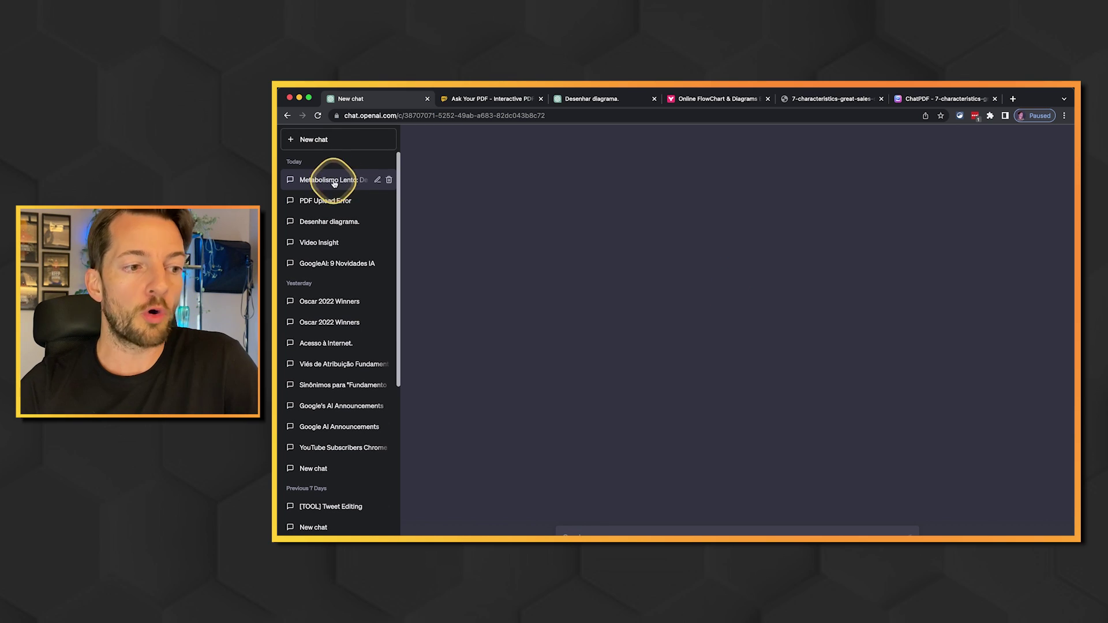
pyautogui.click(765, 134)
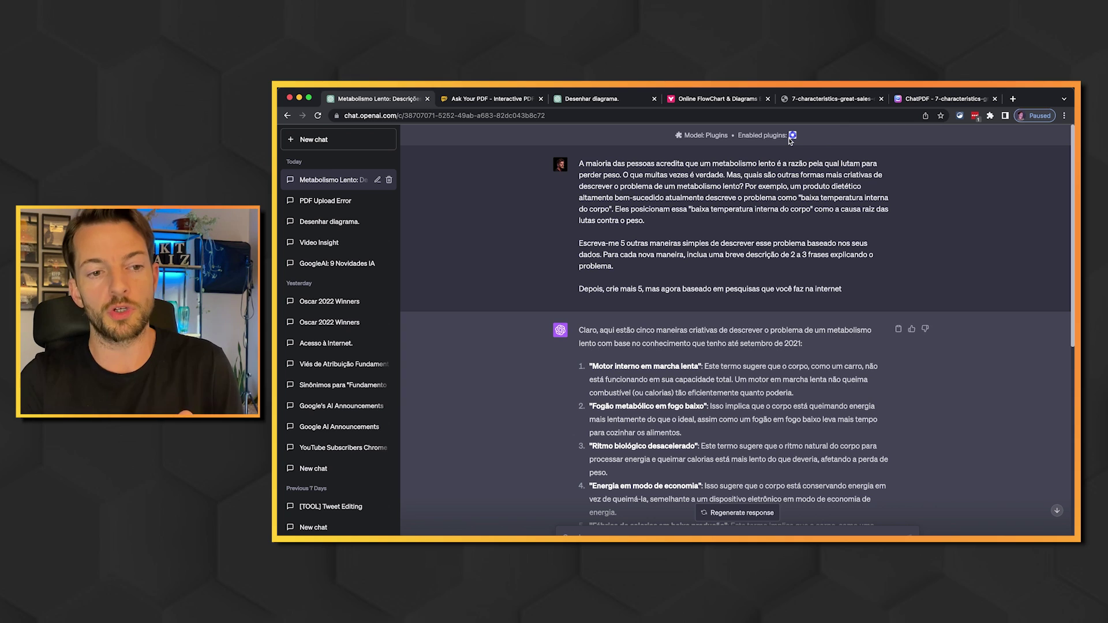
# - Read the slow-metabolism prompt, highlighting the whole text and its request for 5 simple ways to describe the problem
pyautogui.moveTo(579, 164); pyautogui.dragTo(874, 292)
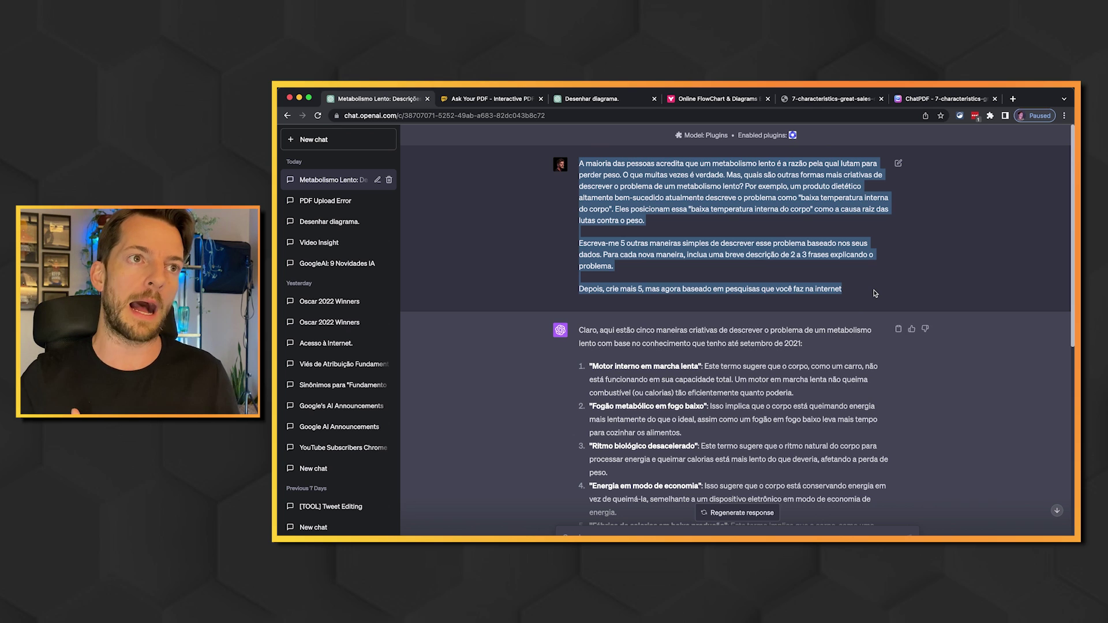
pyautogui.click(661, 236)
pyautogui.scroll(-1, 588, 212)
pyautogui.moveTo(579, 215); pyautogui.dragTo(667, 234)
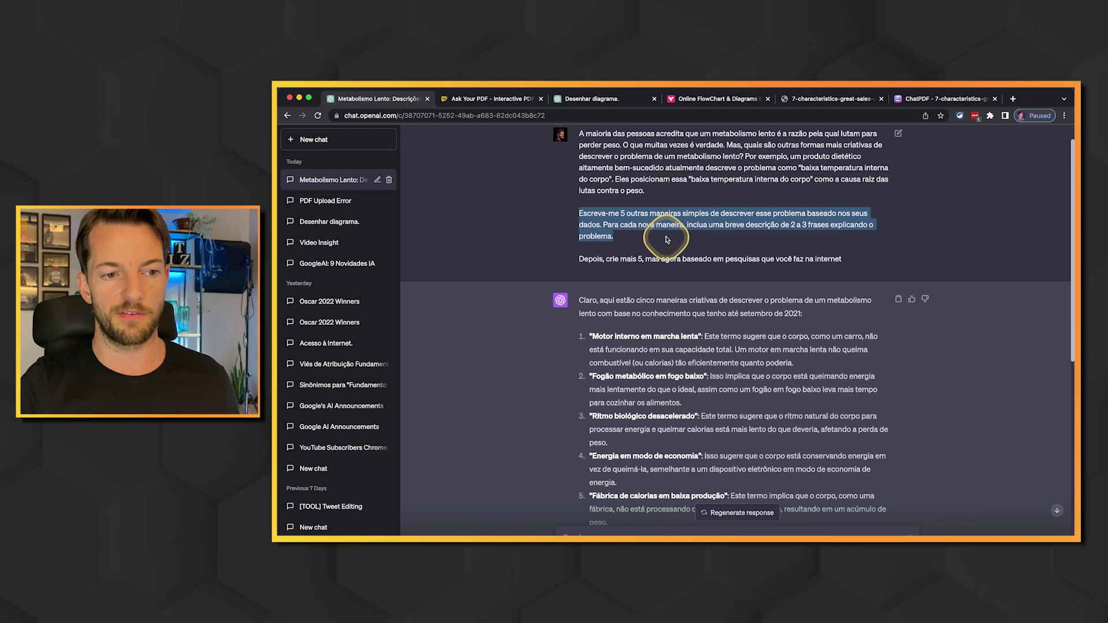
pyautogui.click(815, 223)
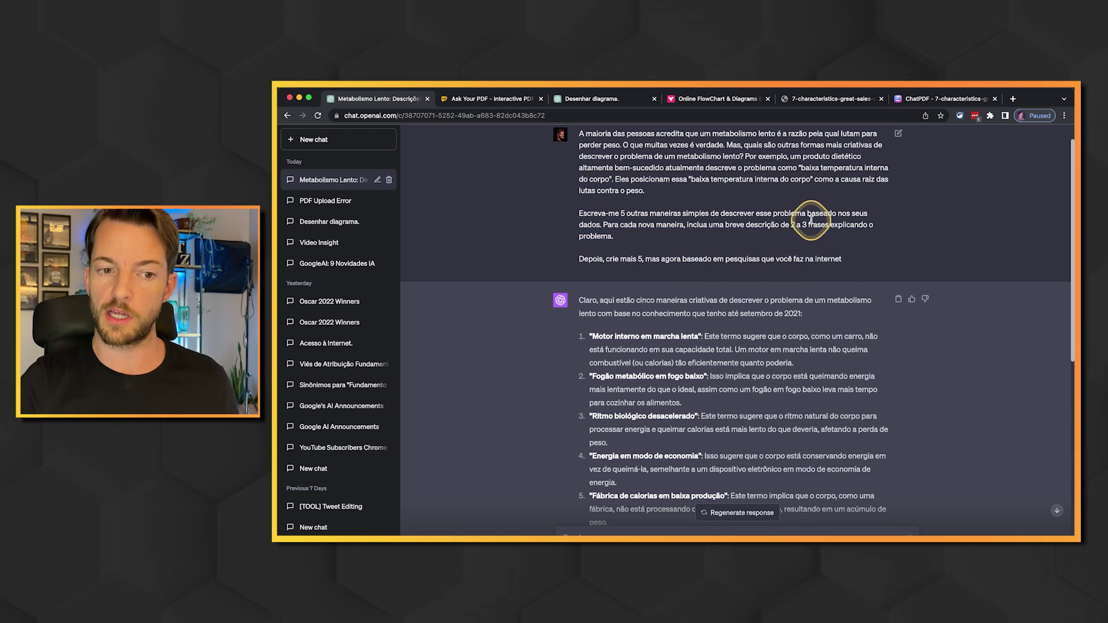
pyautogui.scroll(-2, 816, 219)
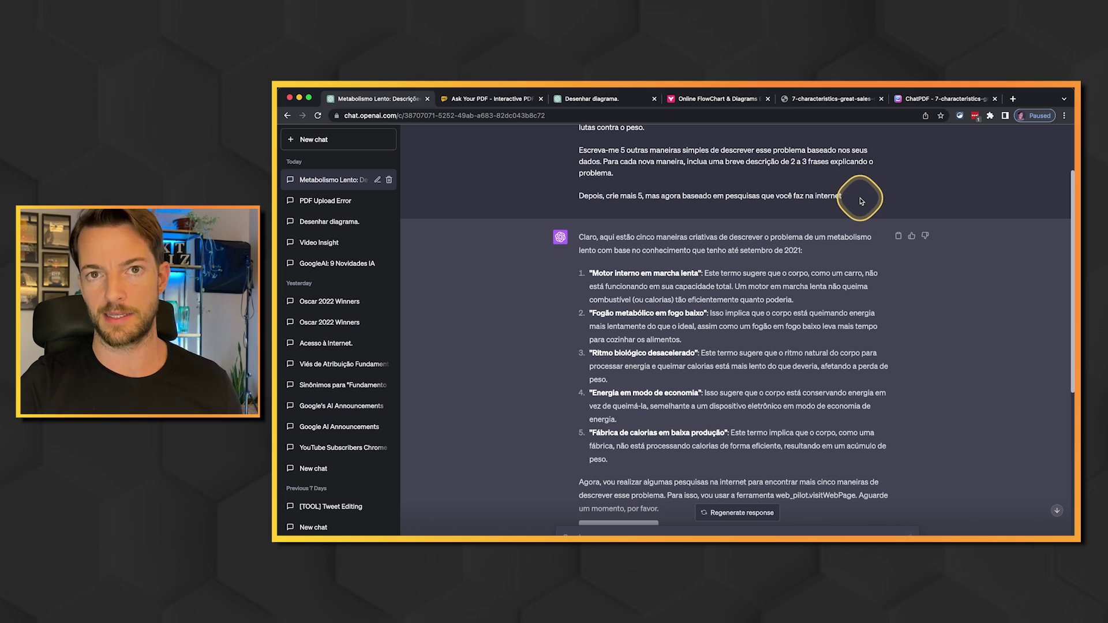
# - Highlight and read the first five metabolism descriptions in the answer, based on the model's own knowledge
pyautogui.scroll(-2, 626, 237)
pyautogui.moveTo(578, 180); pyautogui.dragTo(694, 411)
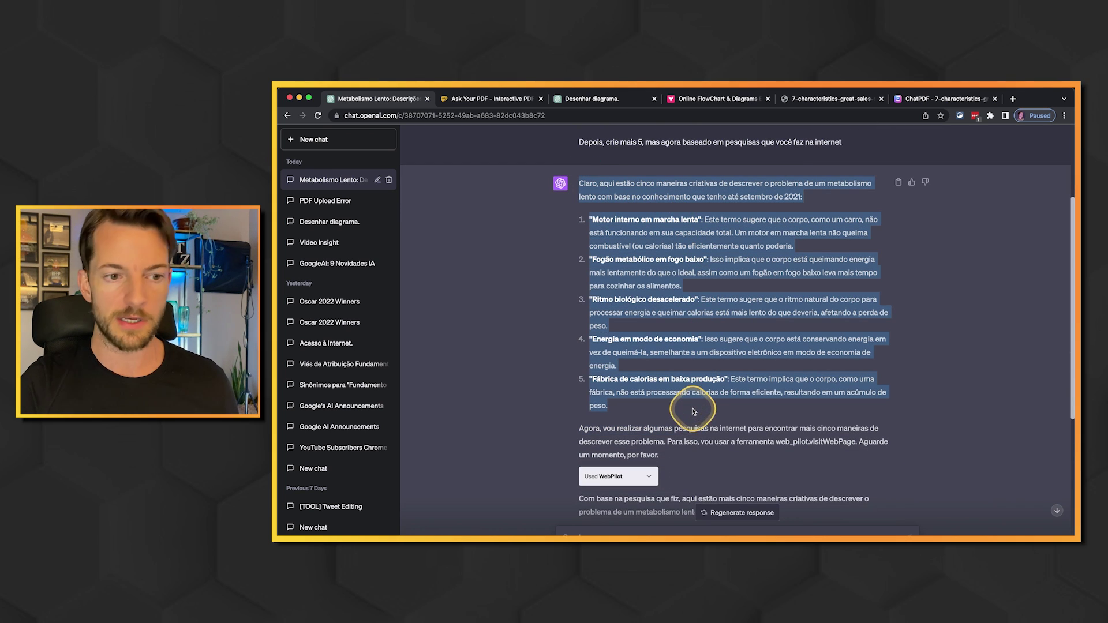
pyautogui.scroll(-5, 630, 260)
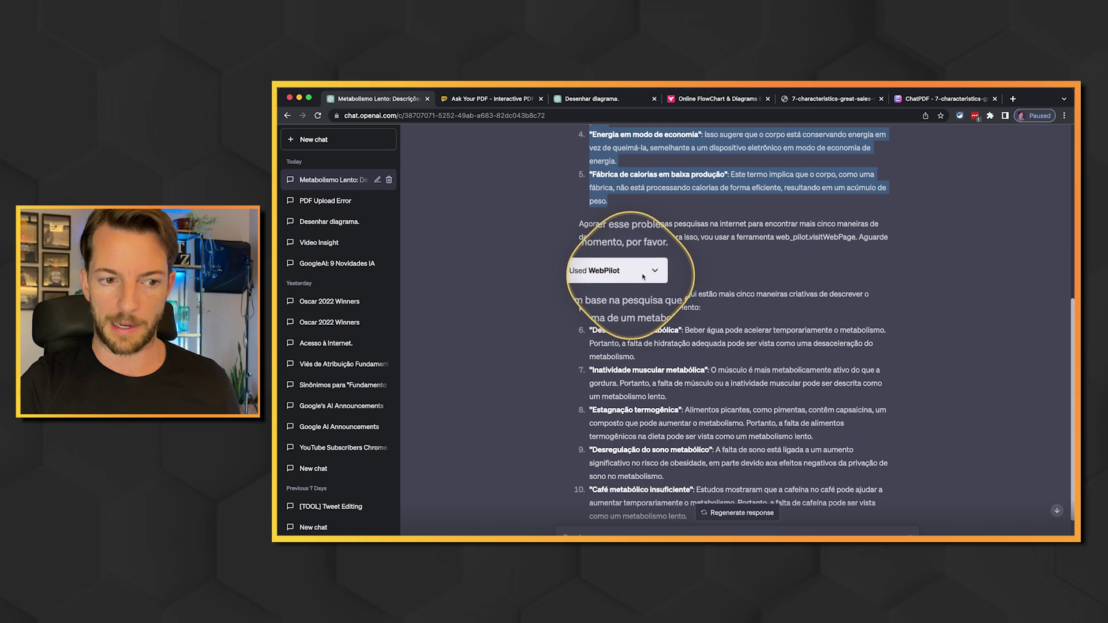
# - Inspect the WebPilot request and response, collapse them, and review the research-based descriptions 6 to 10
pyautogui.click(654, 273)
pyautogui.click(650, 274)
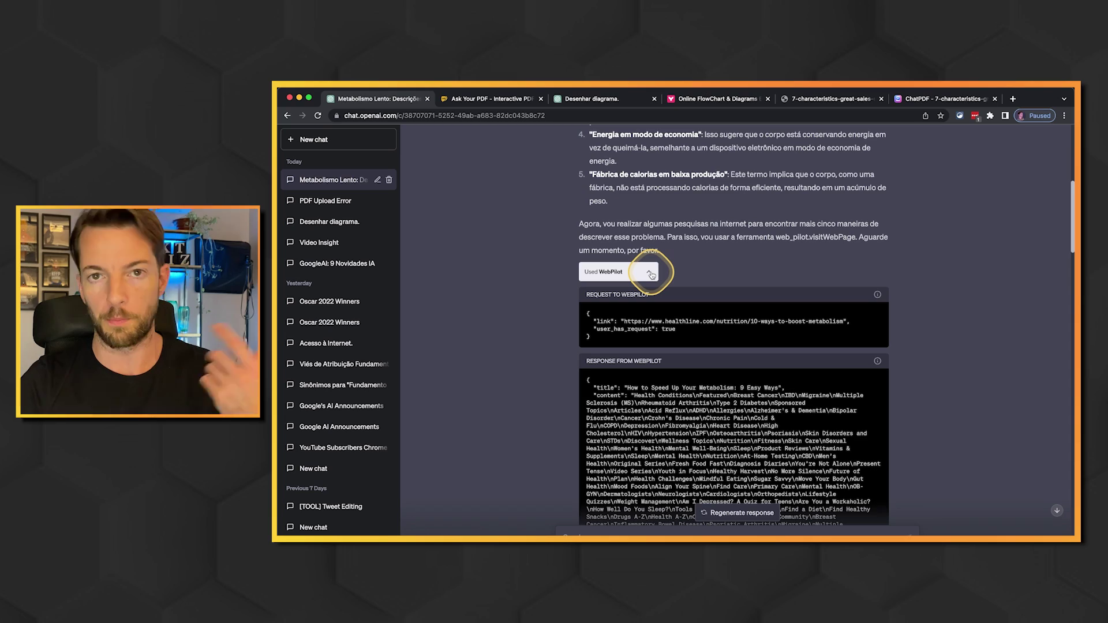
pyautogui.scroll(-3, 649, 395)
pyautogui.scroll(3, 650, 250)
pyautogui.click(649, 260)
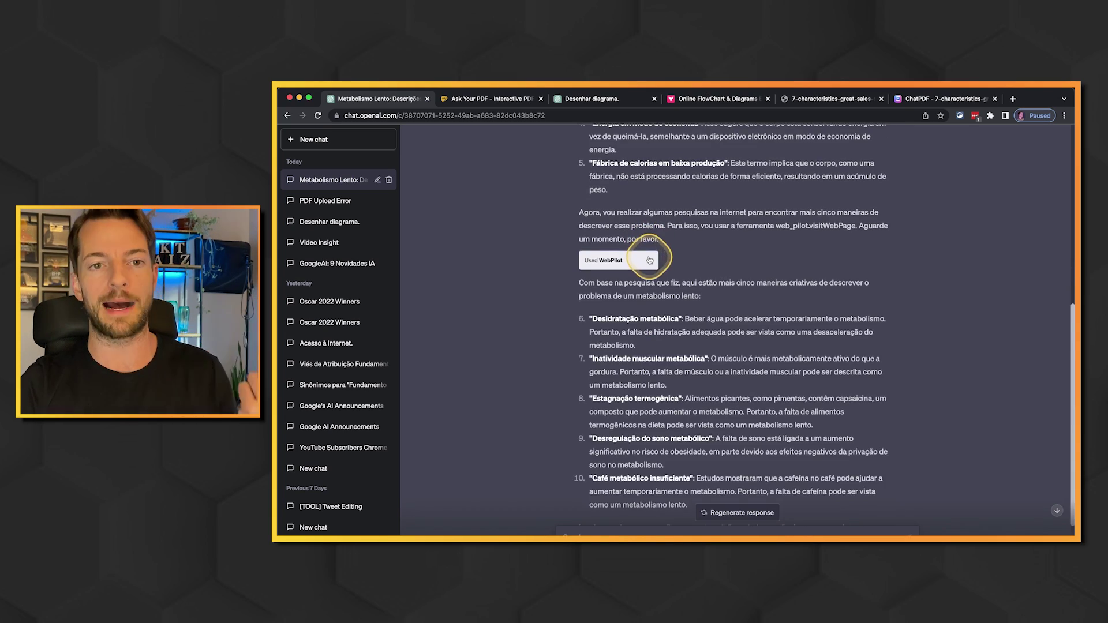
pyautogui.scroll(-2, 635, 239)
pyautogui.moveTo(583, 225); pyautogui.dragTo(746, 421)
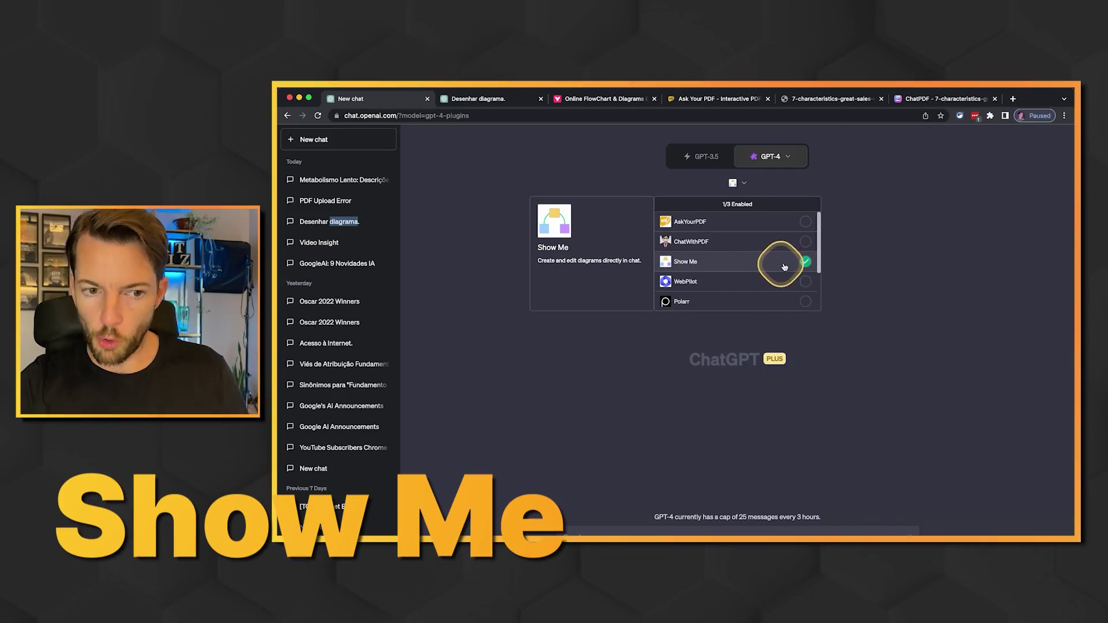
# - Go to the open "Desenhar diagrama." conversation and read its prompts up to the organizational structure request
pyautogui.click(908, 260)
pyautogui.hotkey('ctrl', 'Tab')
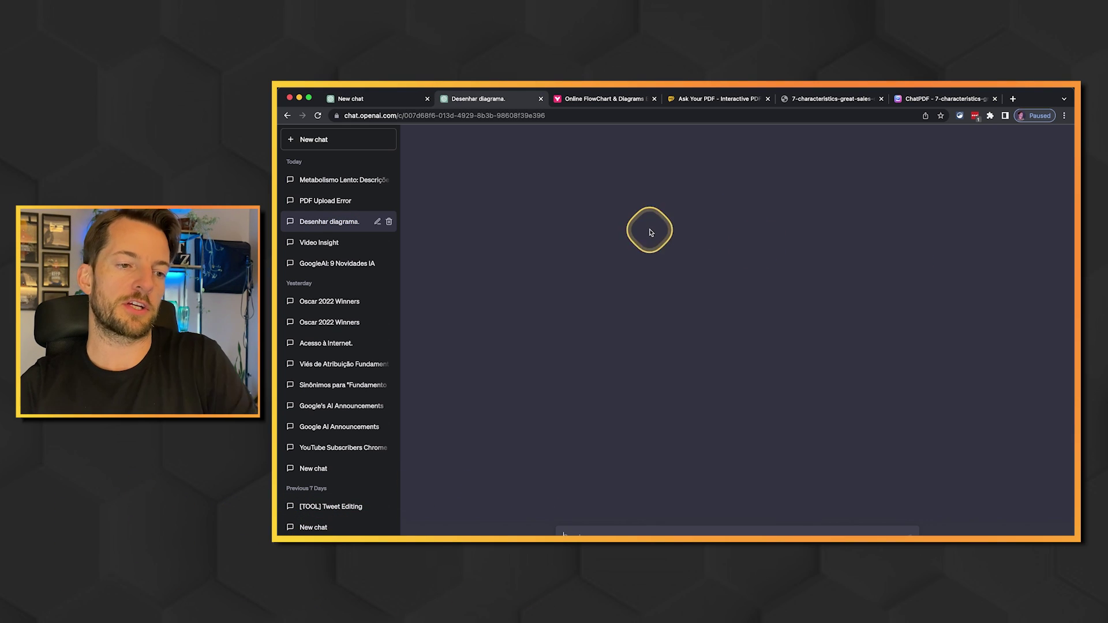
pyautogui.scroll(5, 722, 285)
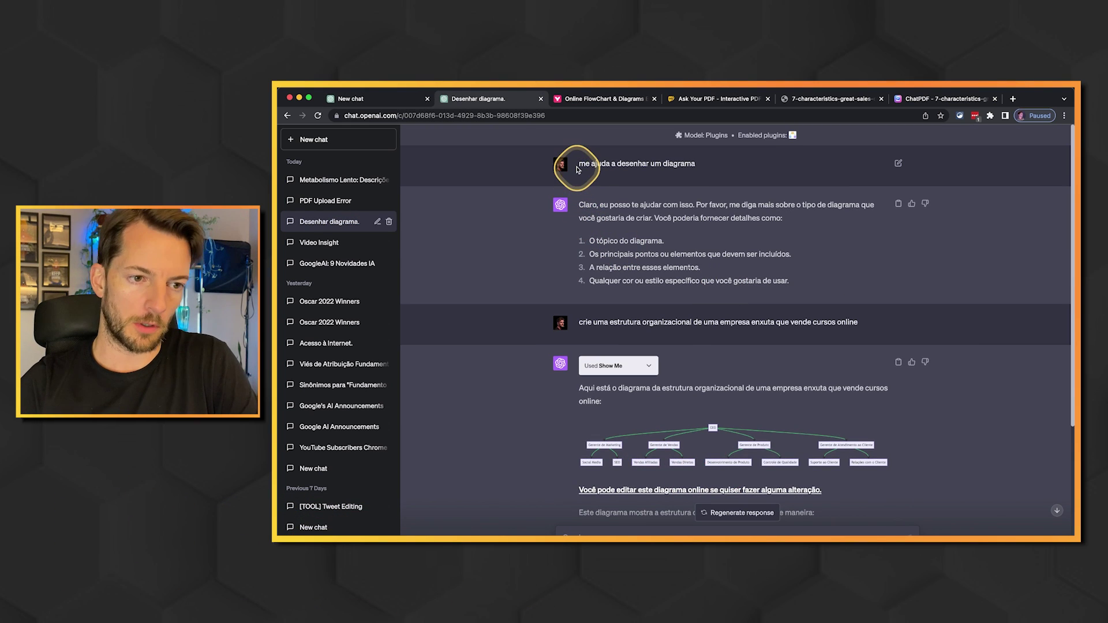
pyautogui.moveTo(579, 207); pyautogui.dragTo(670, 219)
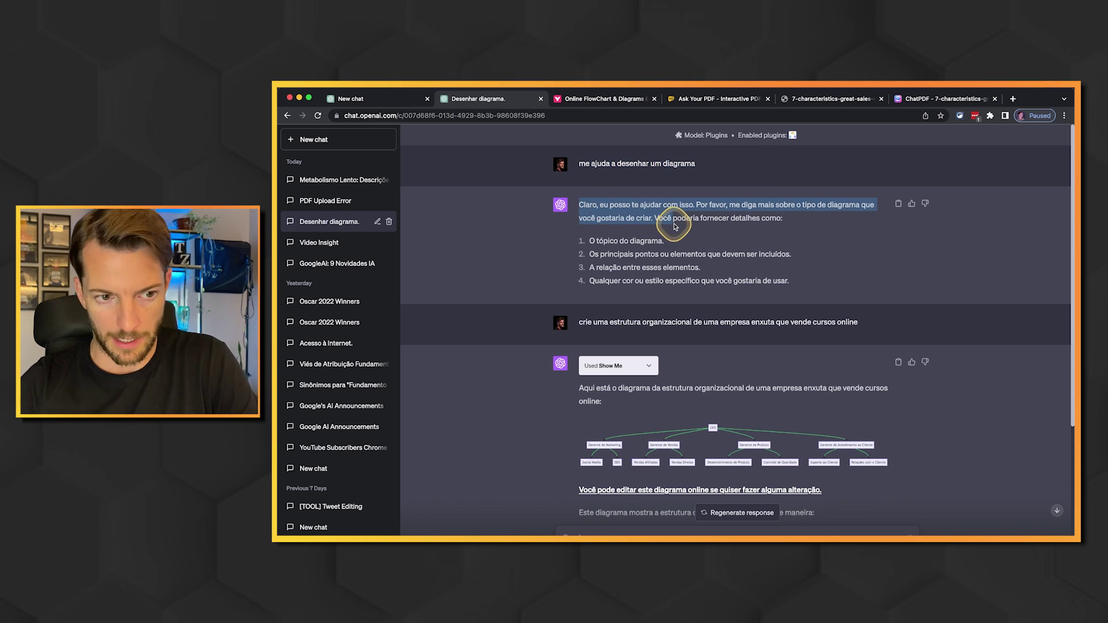
pyautogui.scroll(-2, 672, 222)
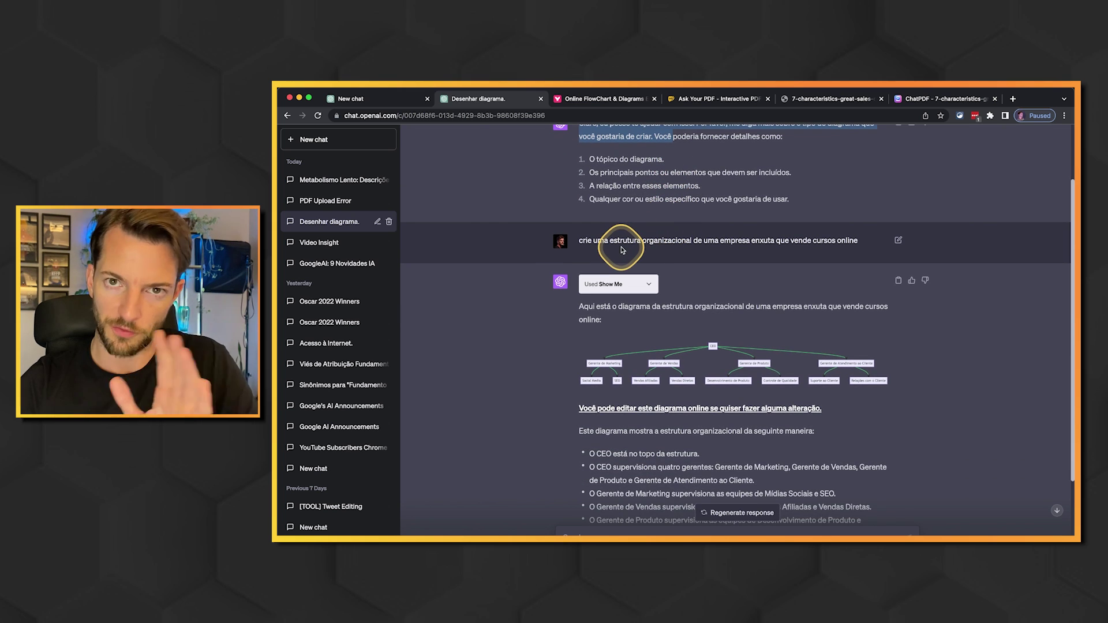
pyautogui.moveTo(580, 242); pyautogui.dragTo(590, 238)
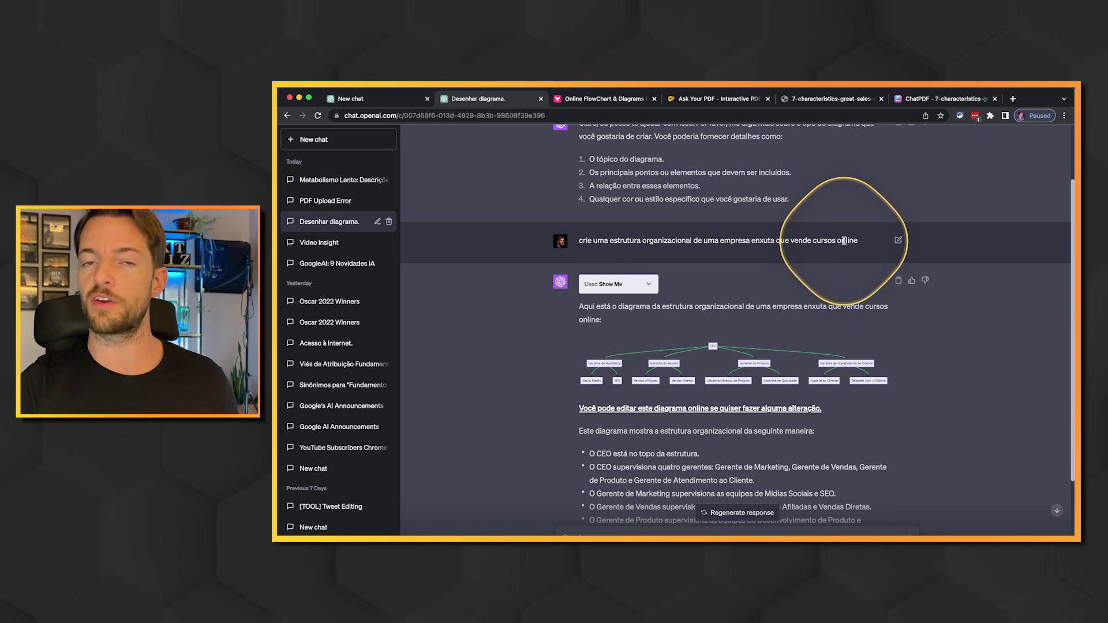
# - Review the Show Me plugin's details and organizational chart answer, and view the diagram in the Mermaid Live Editor
pyautogui.scroll(-3, 667, 225)
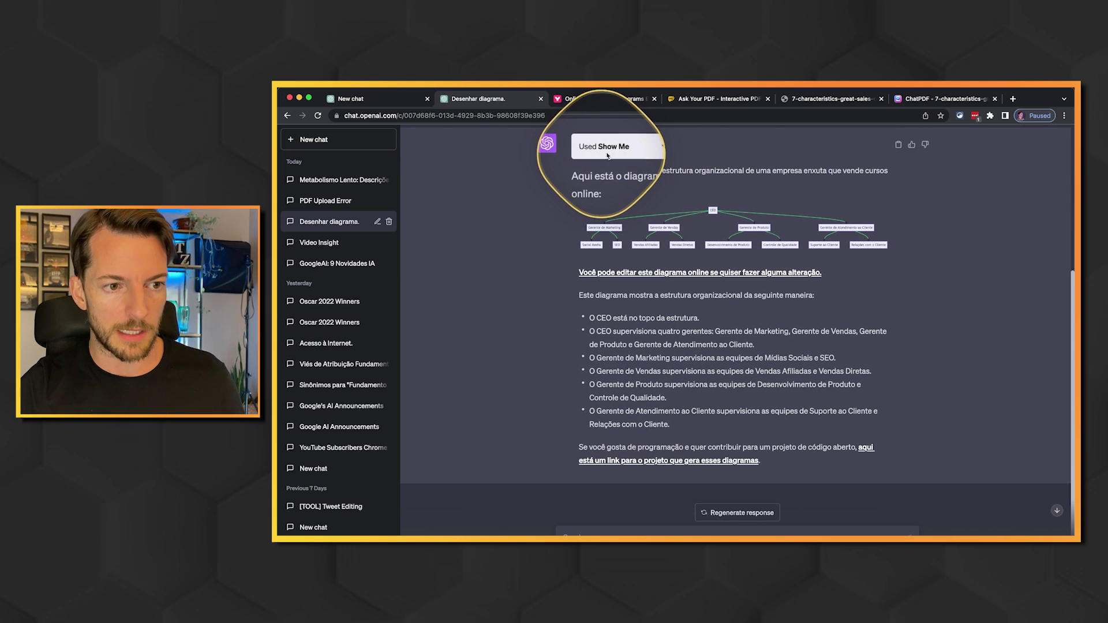
pyautogui.scroll(1, 613, 152)
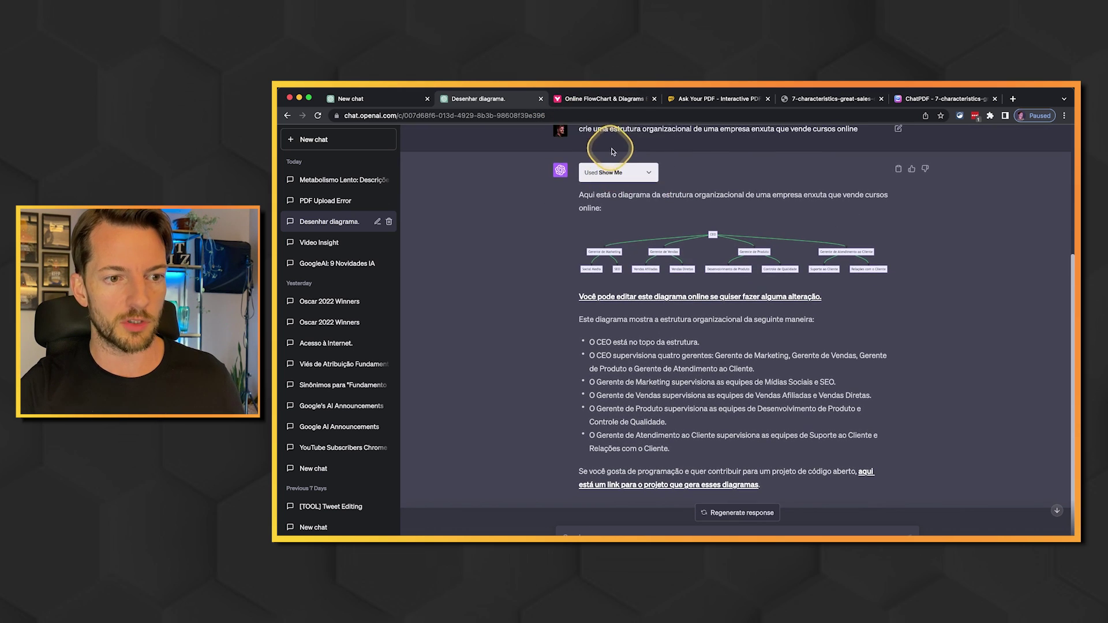
pyautogui.click(650, 174)
pyautogui.click(650, 174)
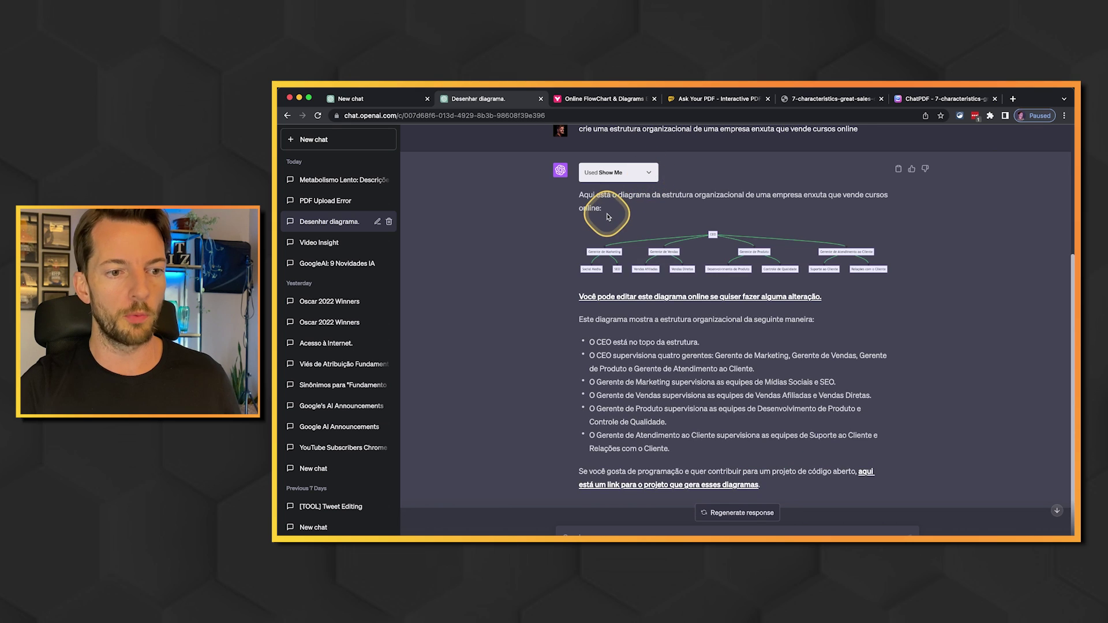
pyautogui.scroll(-1, 600, 201)
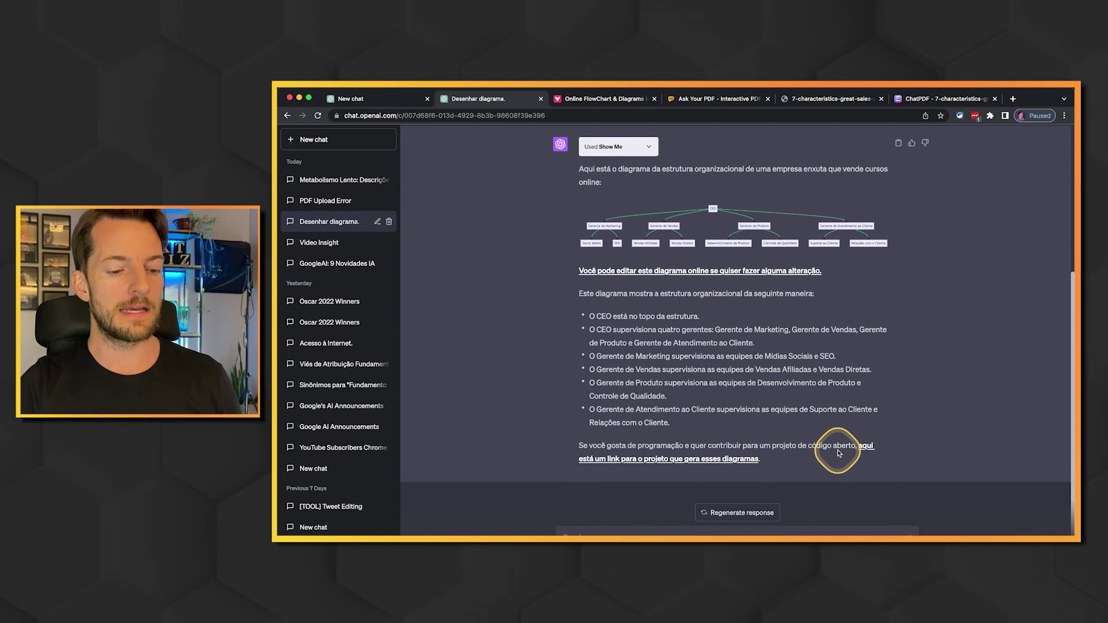
pyautogui.hotkey('ctrl', 'Tab')
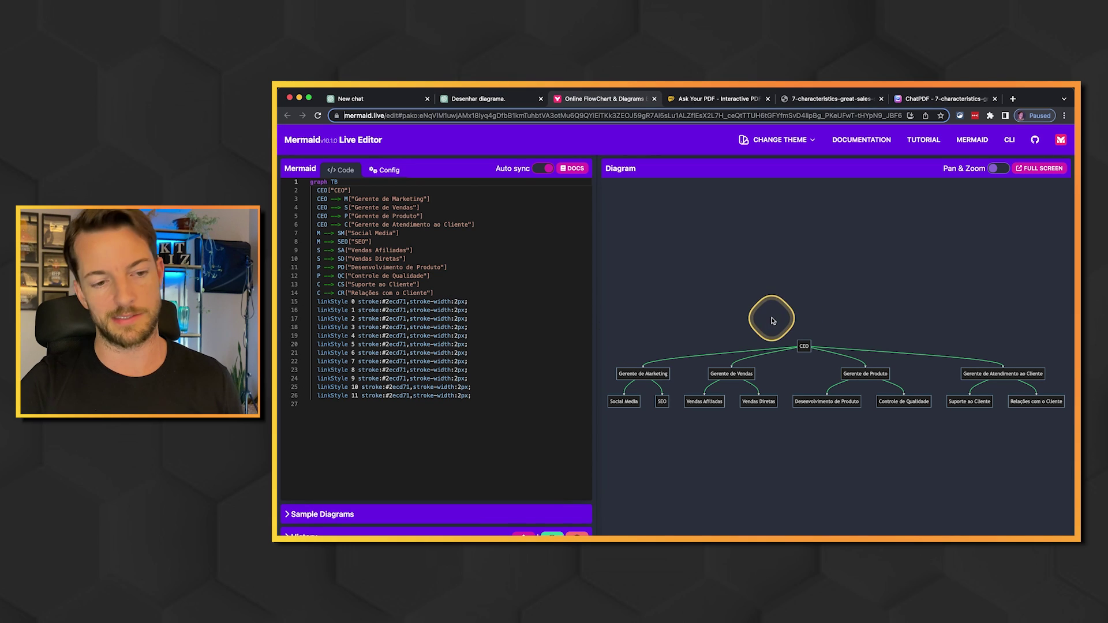